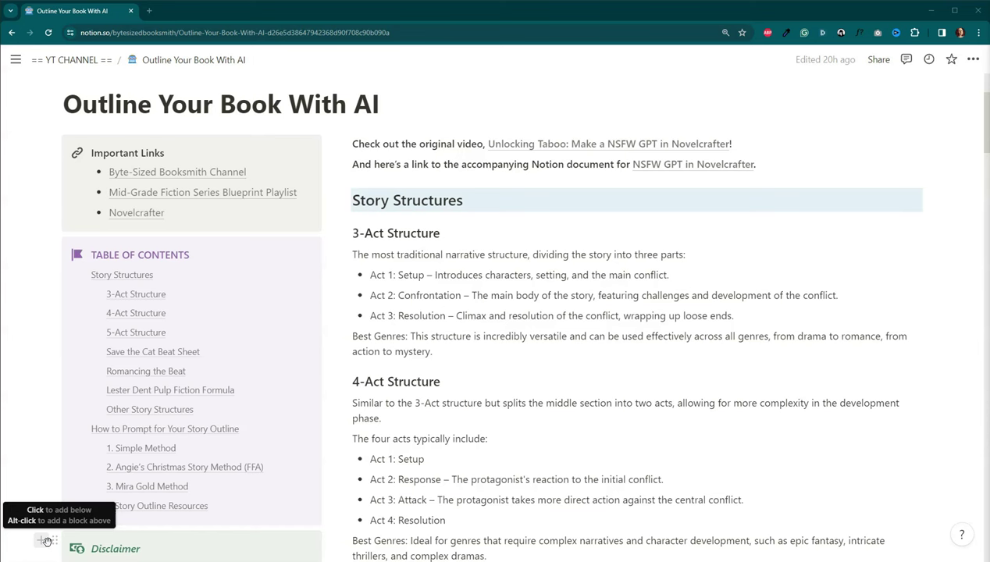
# Review the 3-Act, 4-Act, 5-Act and Save the Cat Beat Sheet sections under Story Structures.
pyautogui.click(49, 540)
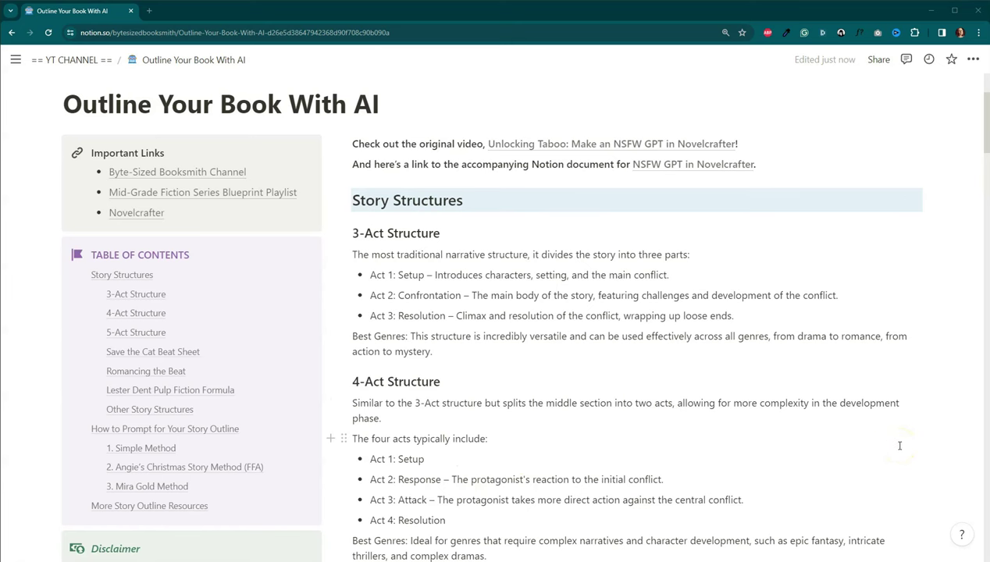
pyautogui.scroll(-2, 859, 431)
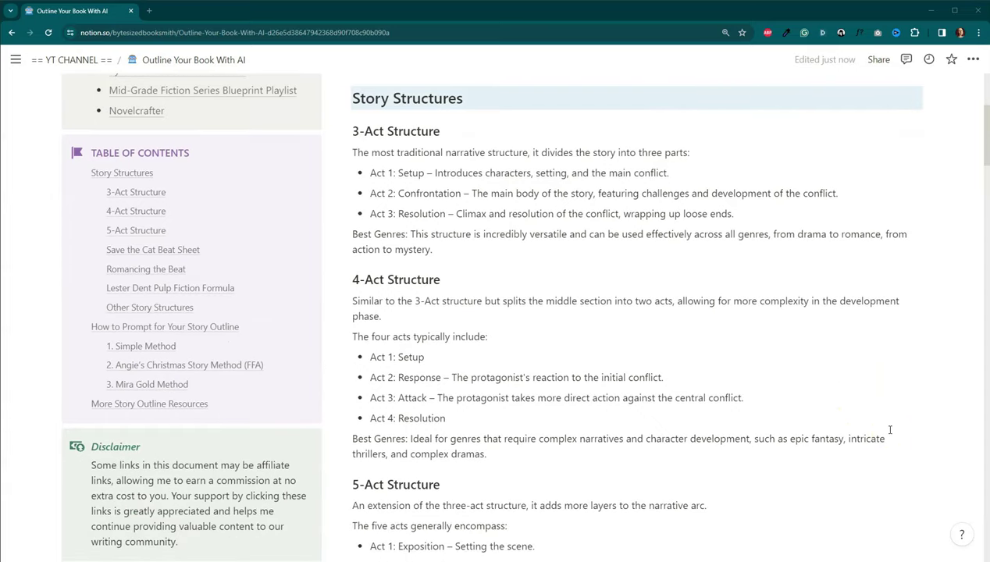
pyautogui.scroll(-4, 889, 430)
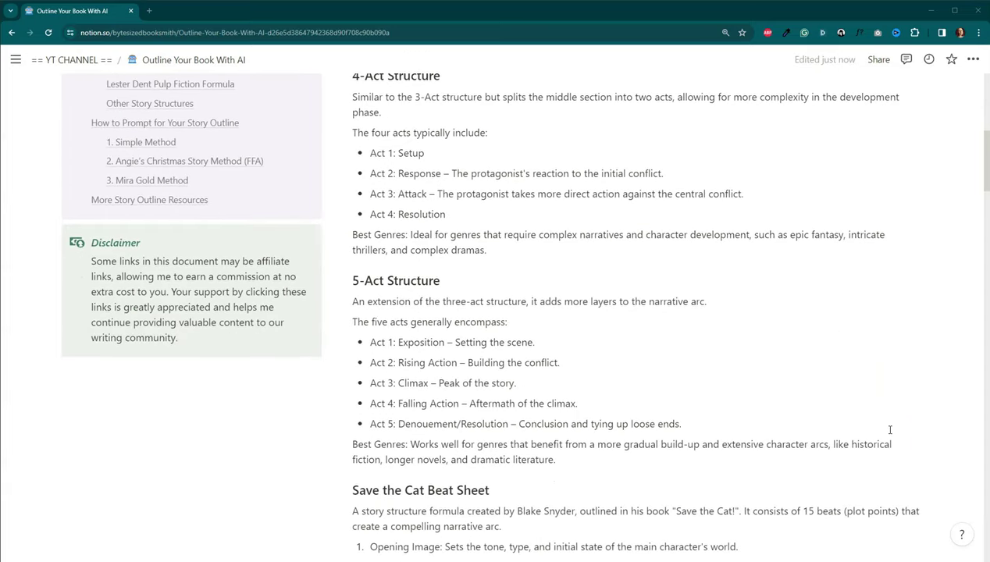
pyautogui.scroll(-8, 889, 430)
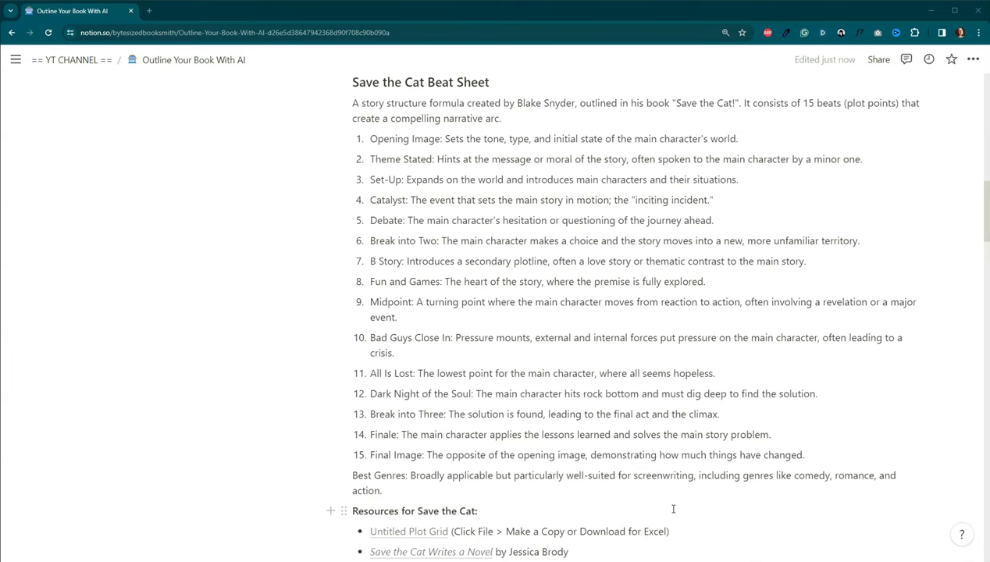
pyautogui.scroll(-1, 674, 509)
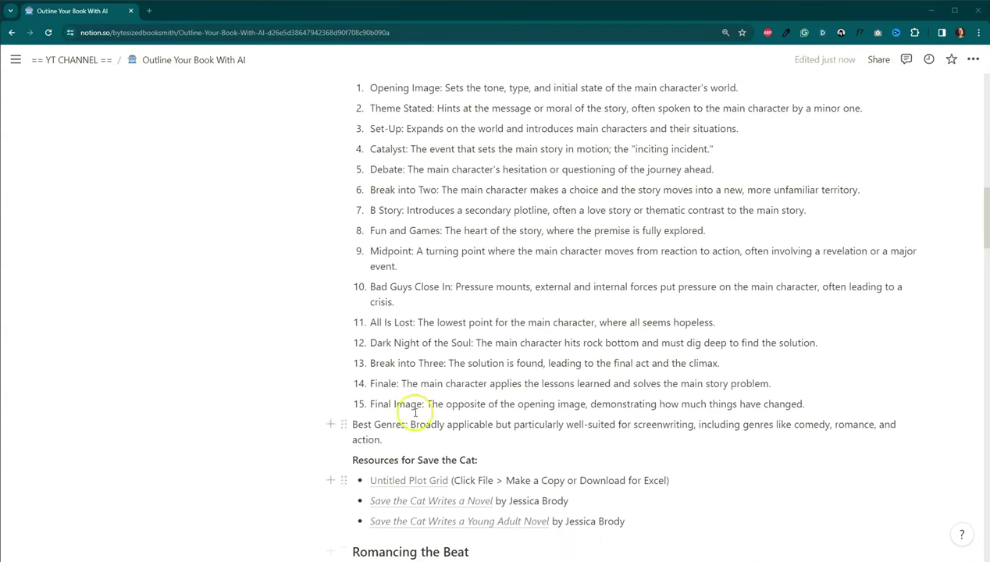
# Open the Untitled Plot Grid linked in the Save the Cat resources, examine its beat rows and file options, and close it.
pyautogui.click(396, 480)
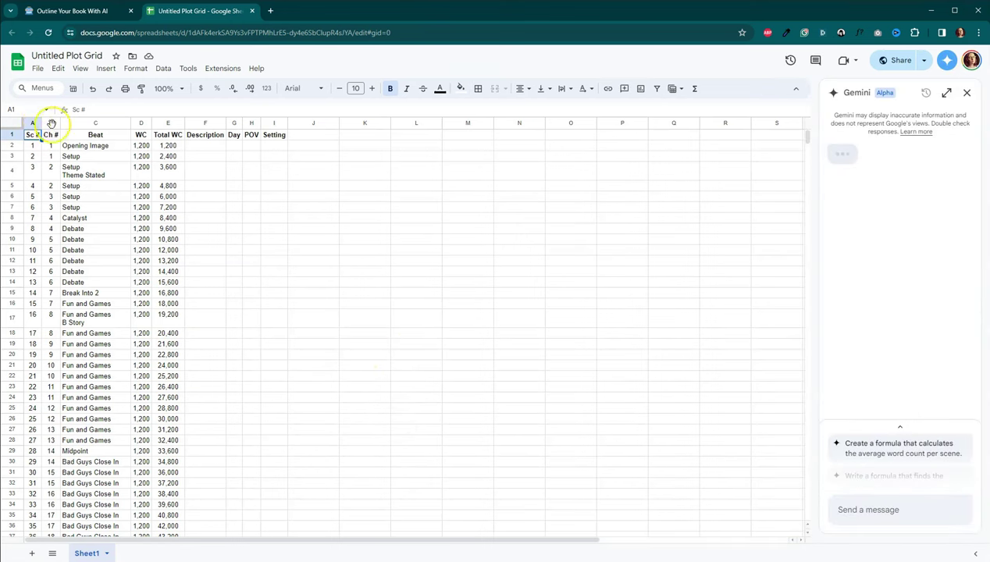
pyautogui.click(967, 93)
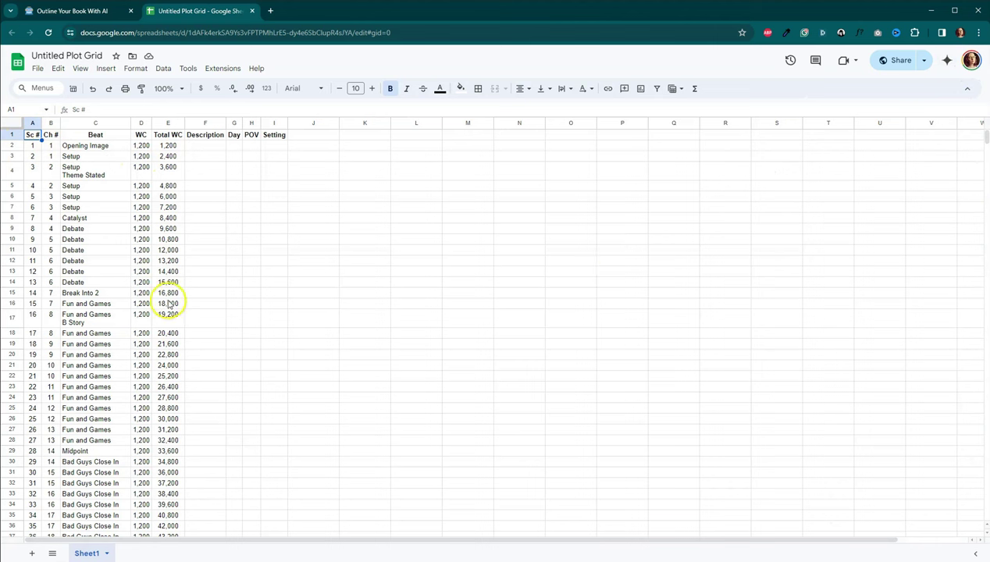
pyautogui.click(38, 68)
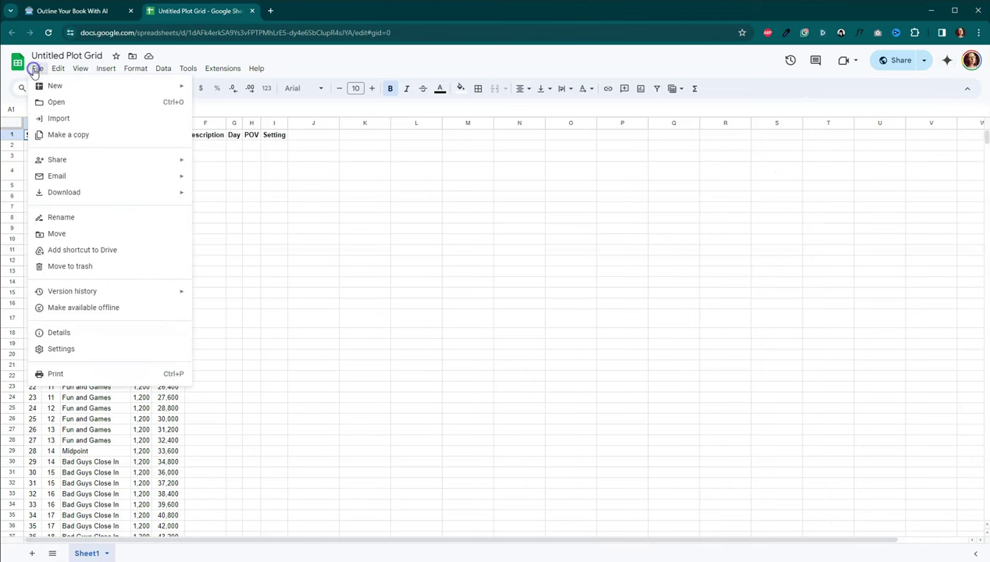
pyautogui.click(209, 68)
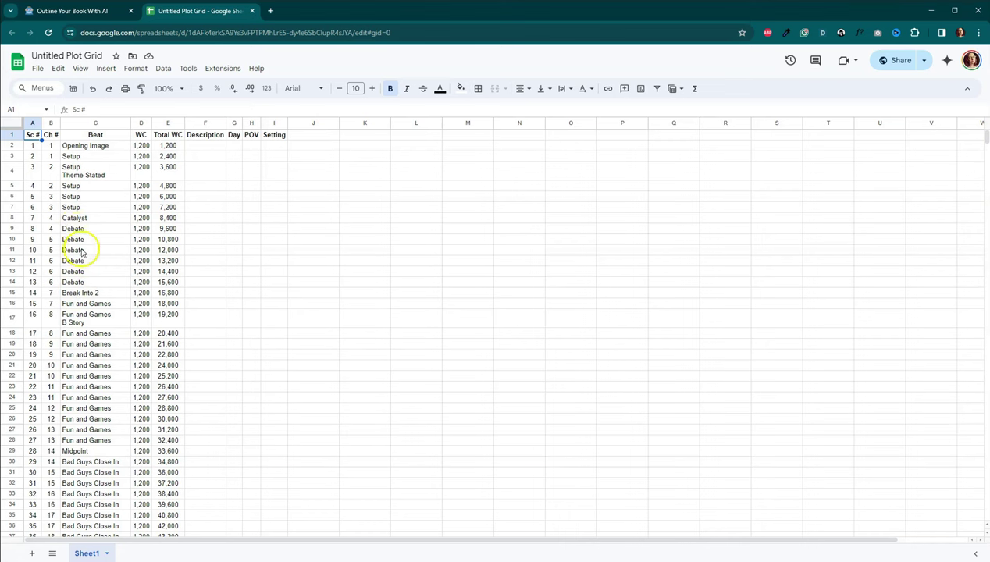
pyautogui.scroll(-1, 100, 415)
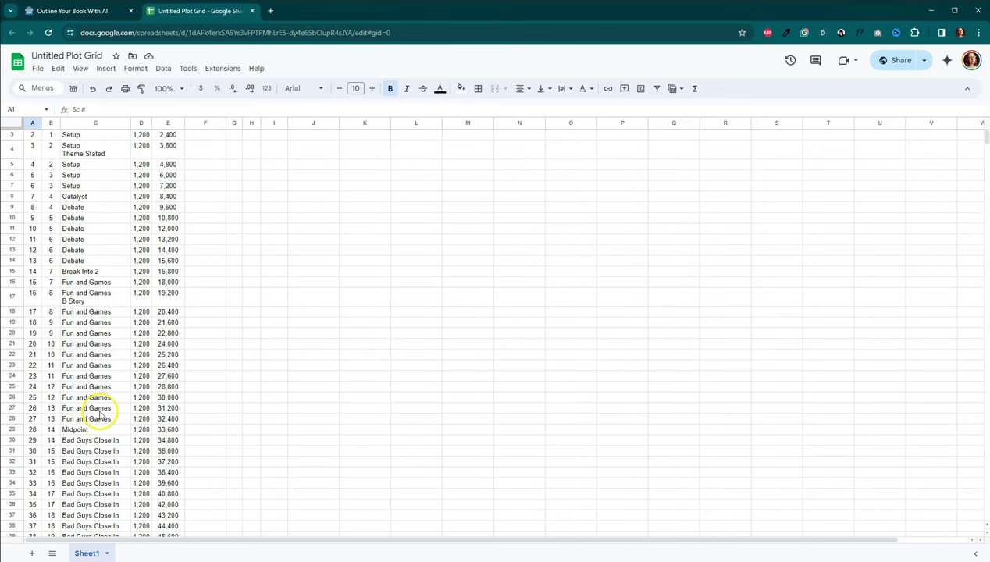
pyautogui.click(253, 12)
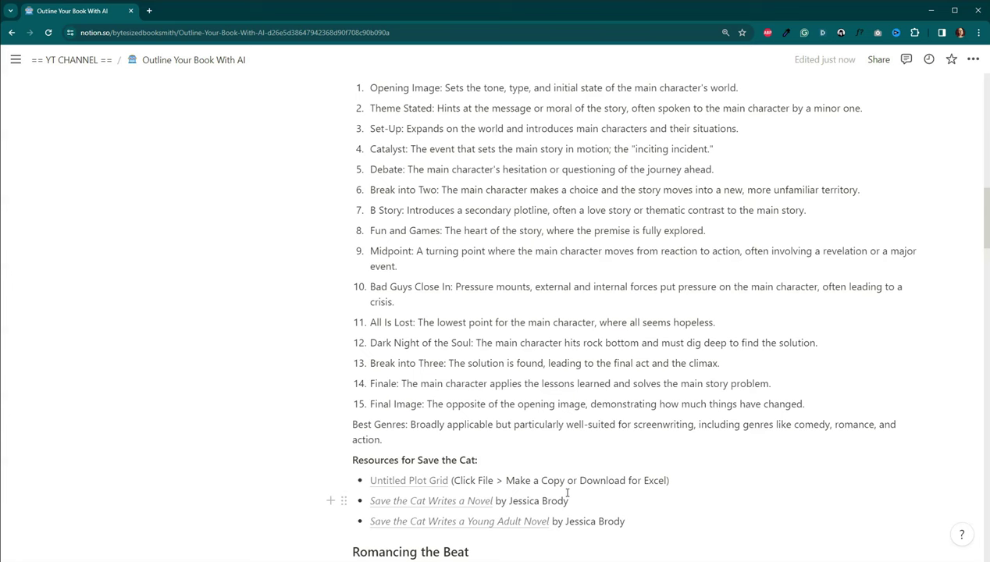
# Read the Romancing the Beat, Lester Dent Pulp Fiction Formula and Other Story Structures sections with their resources.
pyautogui.scroll(2, 605, 360)
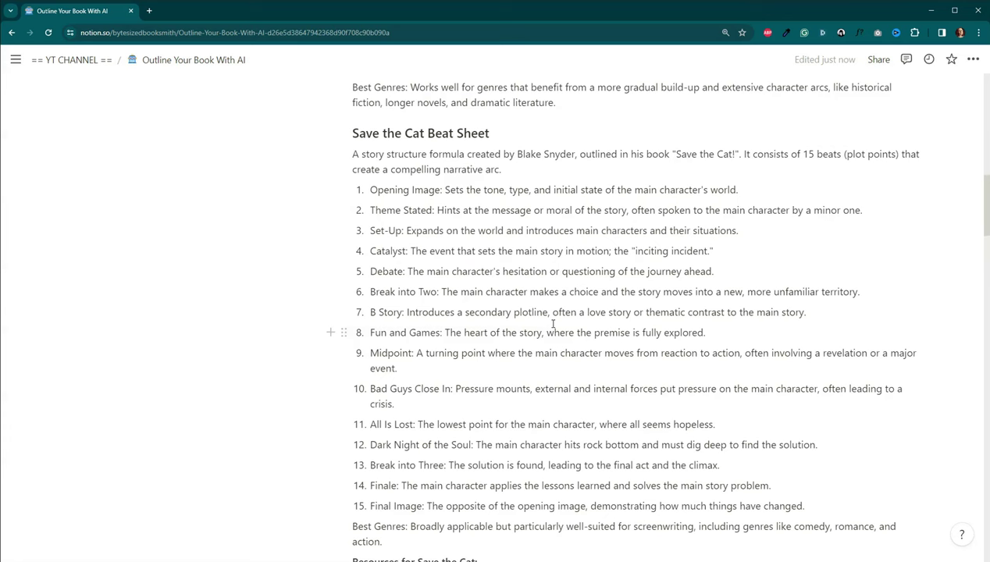
pyautogui.scroll(-5, 683, 320)
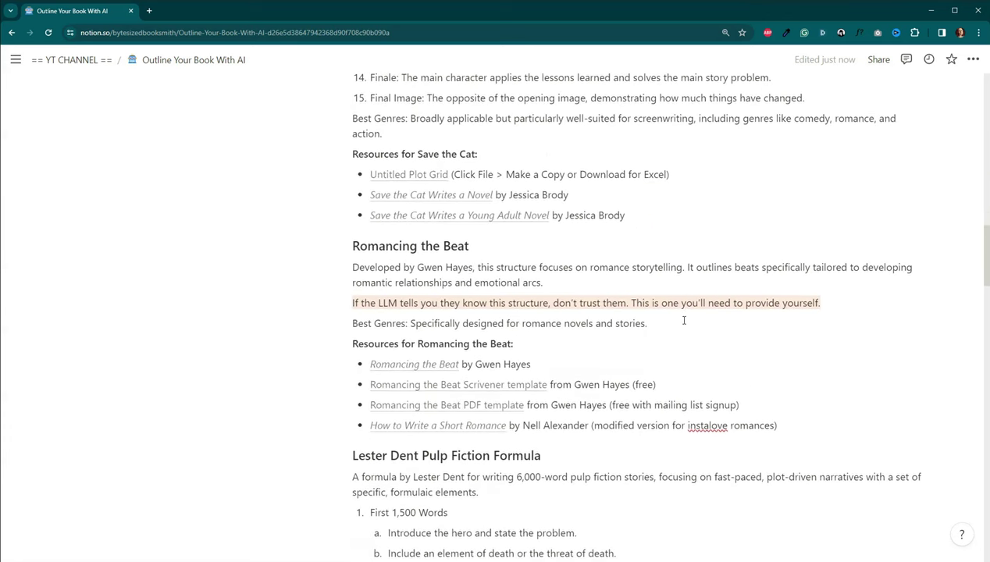
pyautogui.scroll(-1, 683, 320)
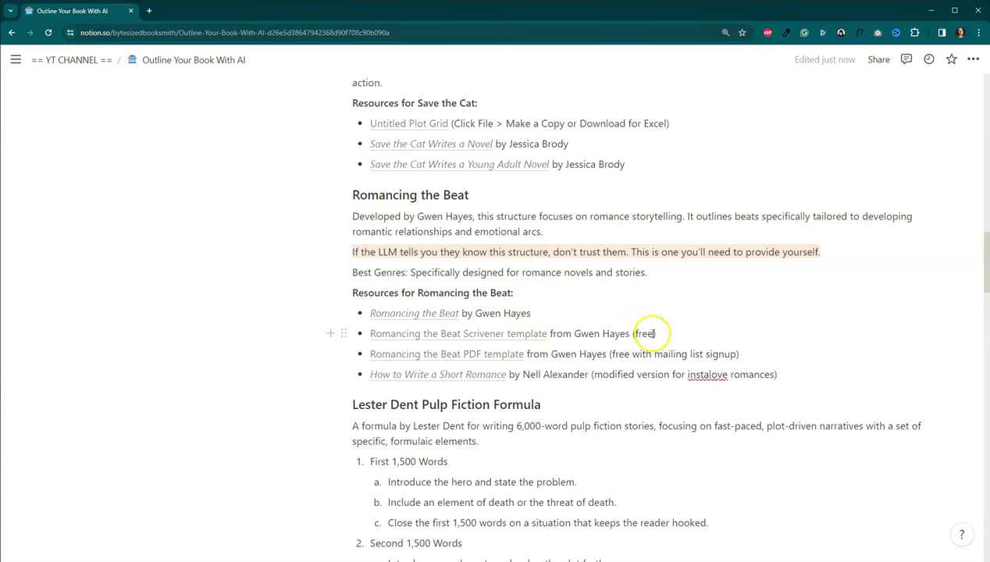
pyautogui.moveTo(531, 337)
pyautogui.scroll(-3, 698, 394)
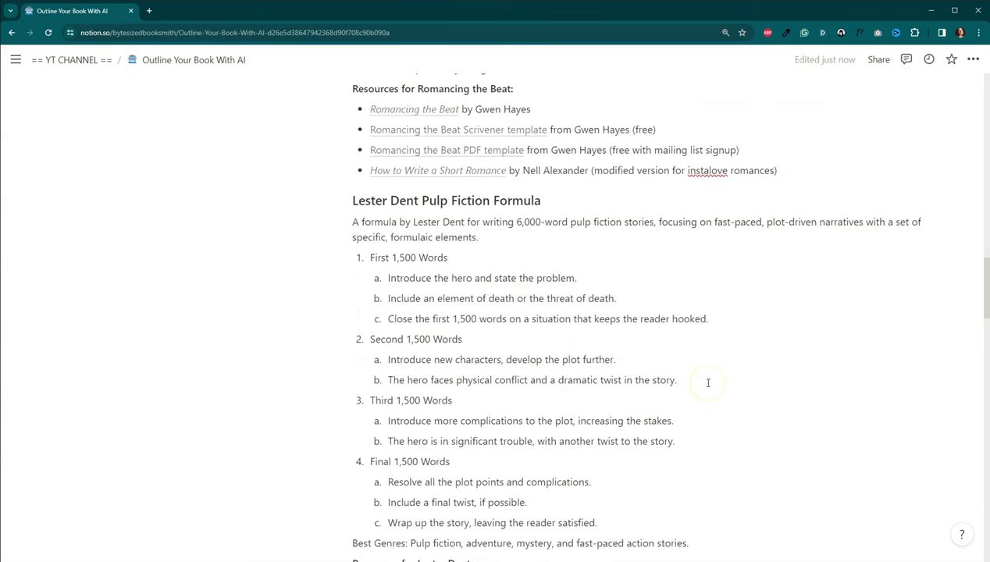
pyautogui.scroll(-2, 709, 383)
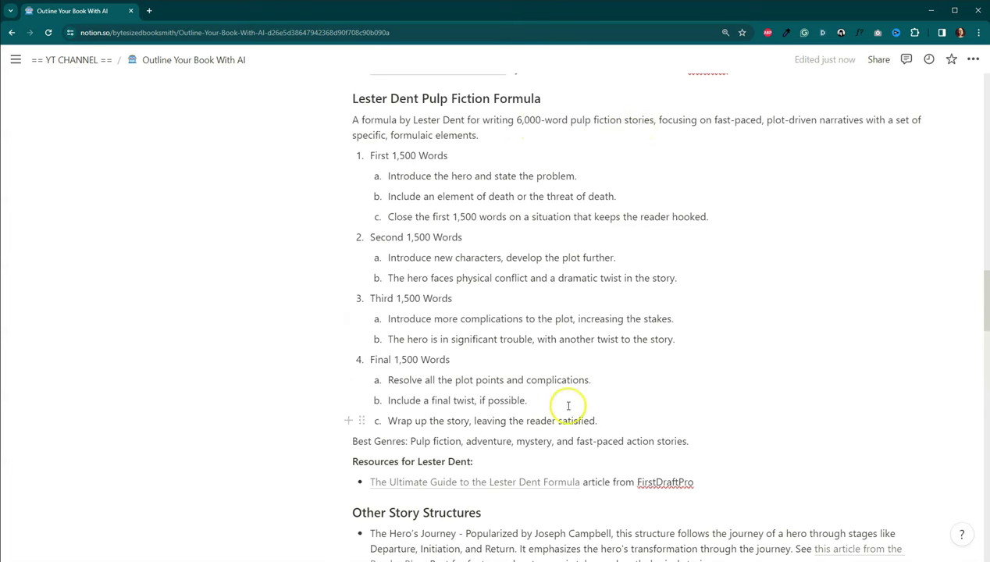
pyautogui.scroll(-1, 654, 367)
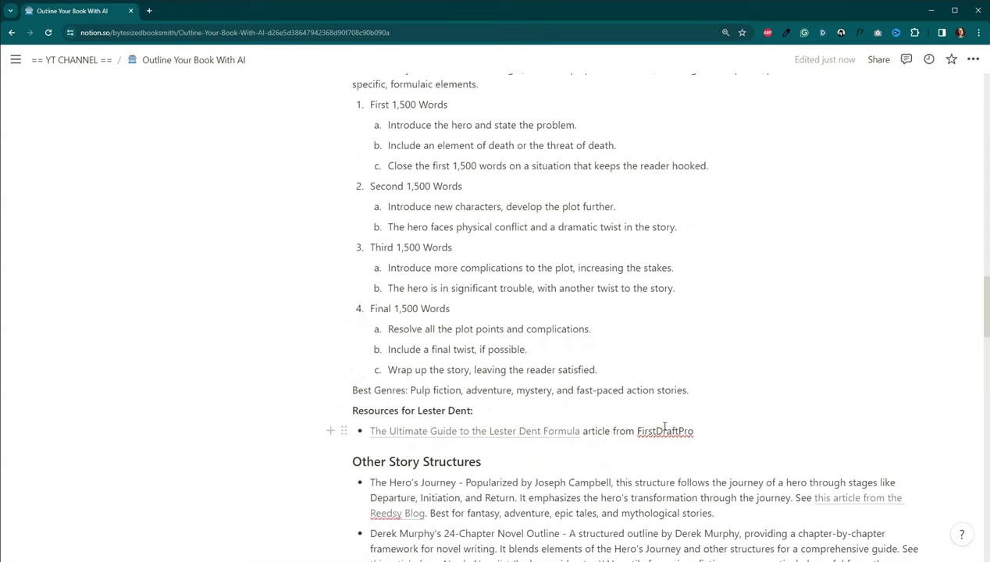
pyautogui.scroll(-4, 756, 382)
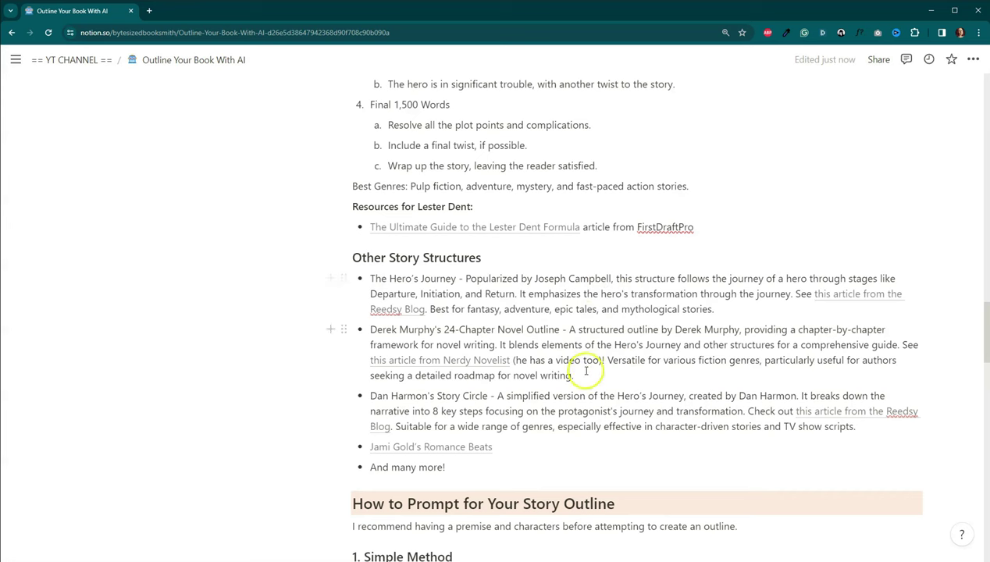
pyautogui.scroll(-1, 594, 385)
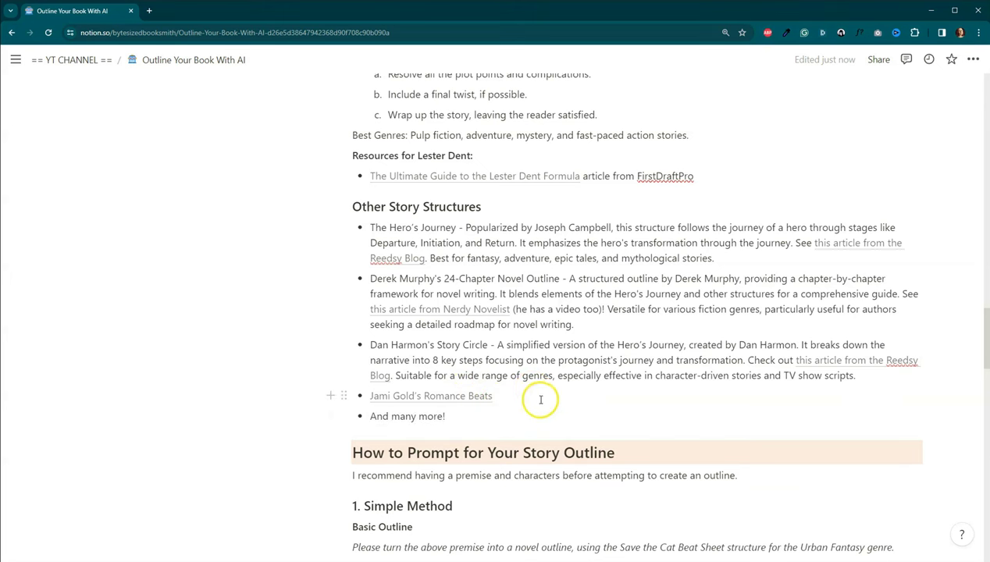
# Read the How to Prompt for Your Story Outline section, including the Simple Method prompts and Angie's Christmas Story Method.
pyautogui.scroll(-3, 536, 391)
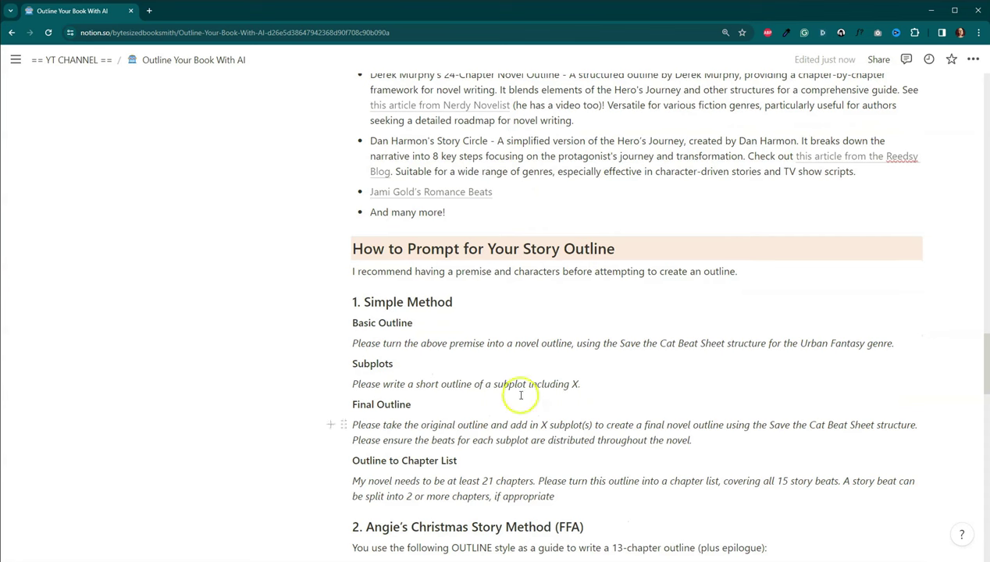
pyautogui.scroll(-2, 475, 319)
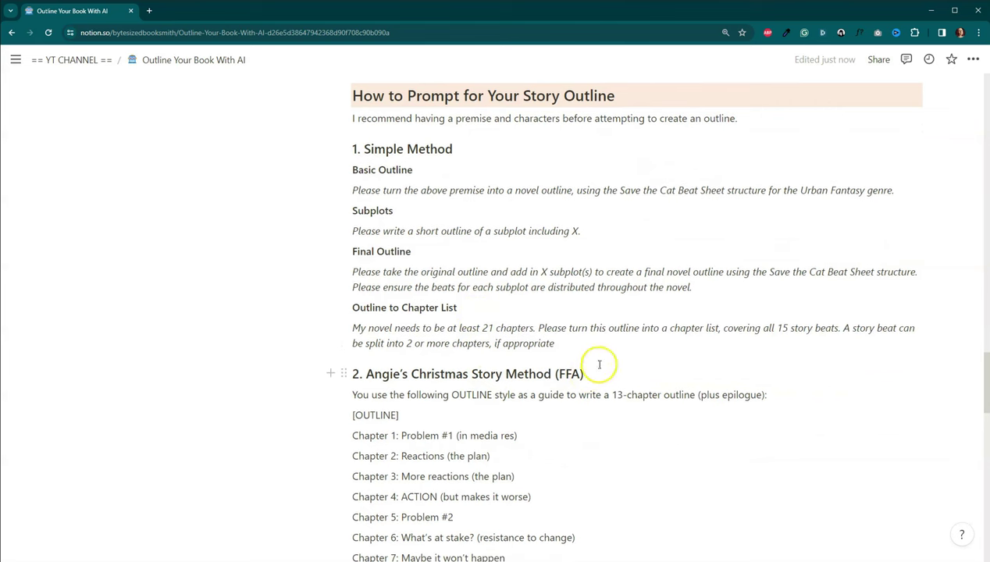
pyautogui.scroll(-5, 608, 344)
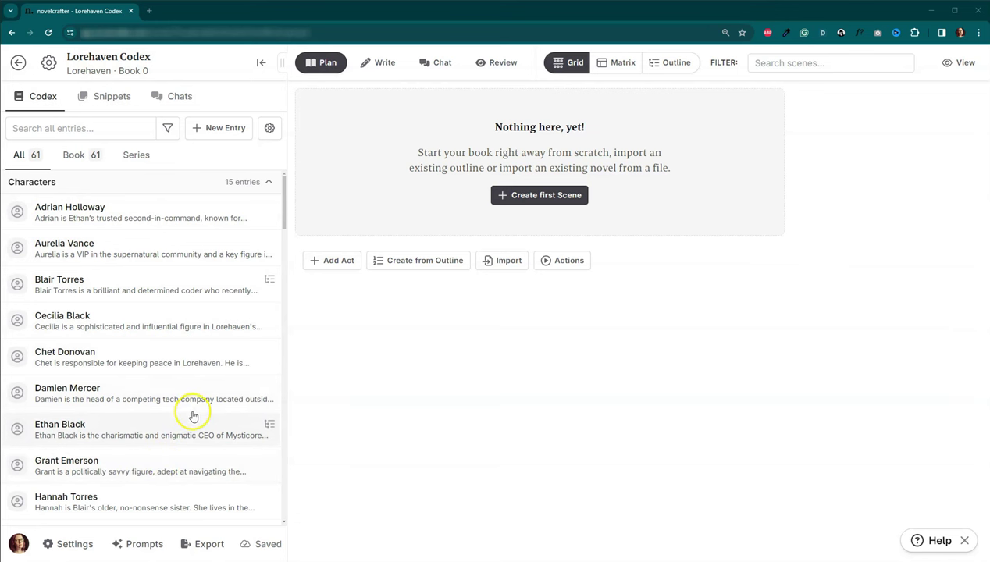
# Browse the Lorehaven Codex entries in Novelcrafter from Characters down to the Others group.
pyautogui.scroll(-7, 202, 418)
pyautogui.scroll(-4, 201, 419)
pyautogui.scroll(-1, 202, 418)
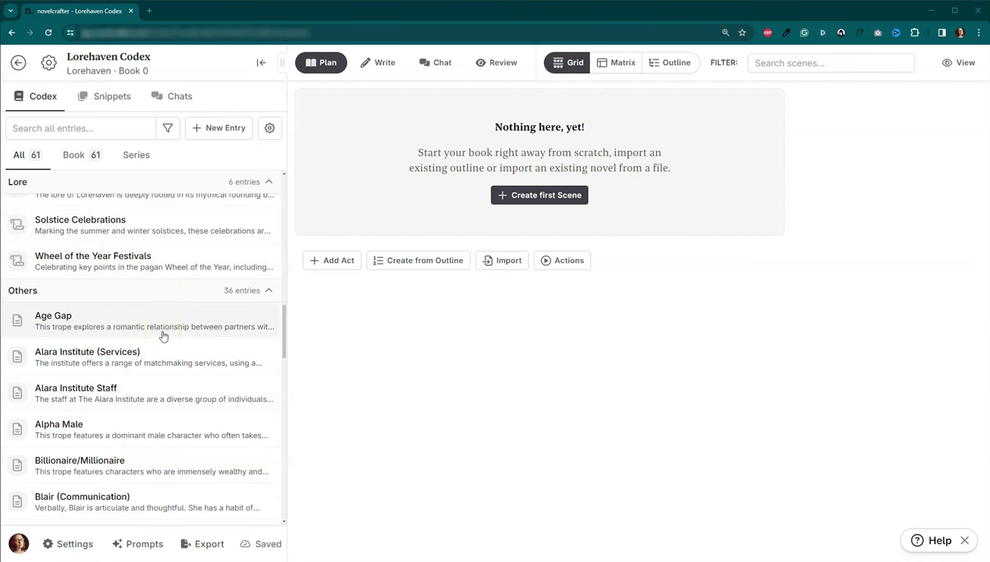
# Create a custom codex category named Tropes with a green color.
pyautogui.click(269, 129)
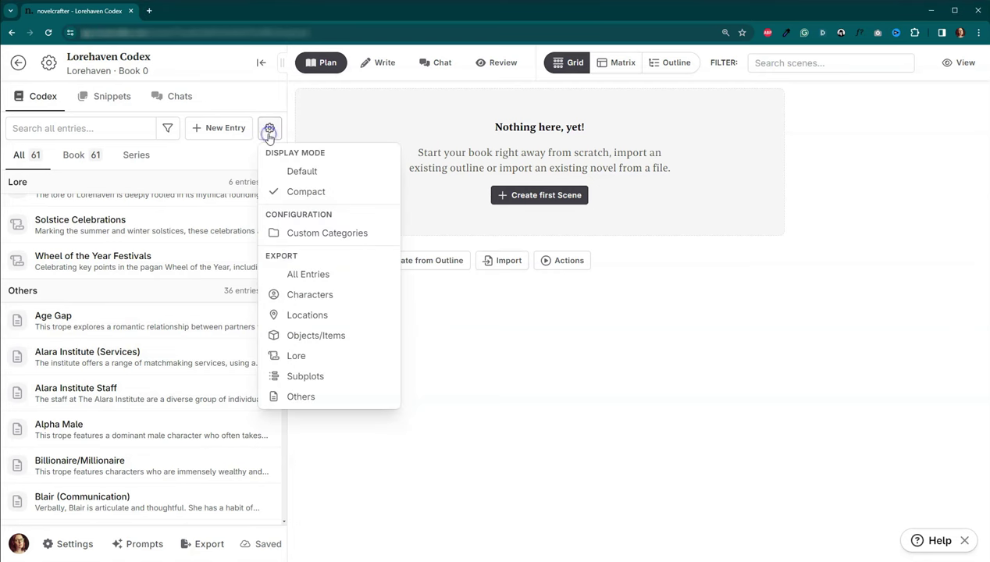
pyautogui.click(281, 234)
pyautogui.click(305, 156)
pyautogui.click(432, 158)
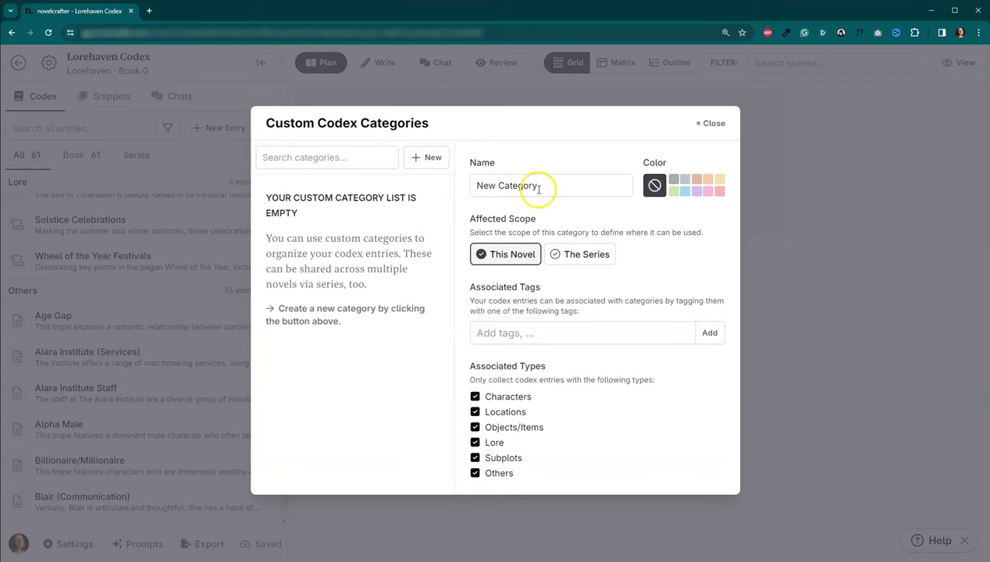
pyautogui.doubleClick(534, 186)
pyautogui.tripleClick(539, 188)
pyautogui.write('Tropes')
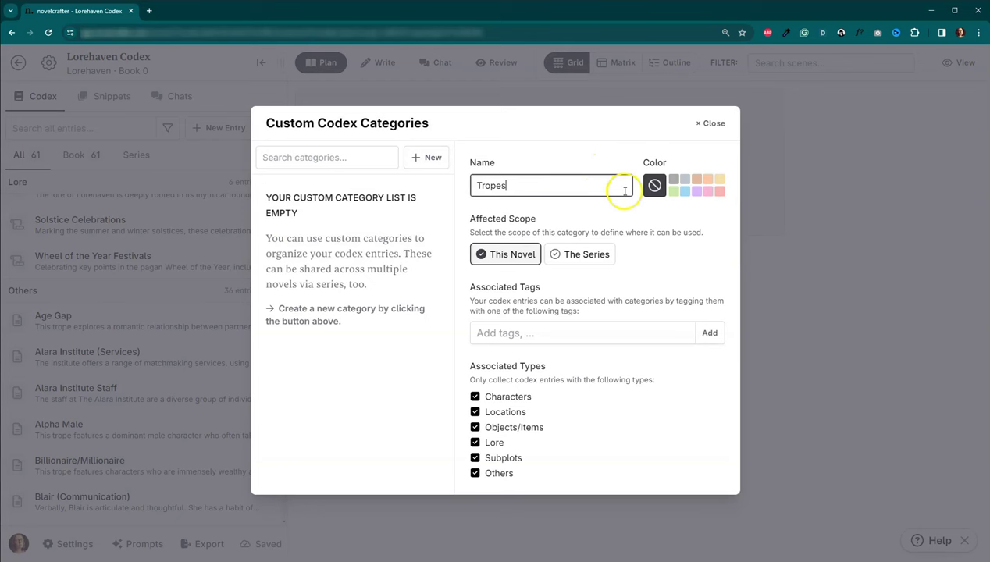
pyautogui.click(673, 191)
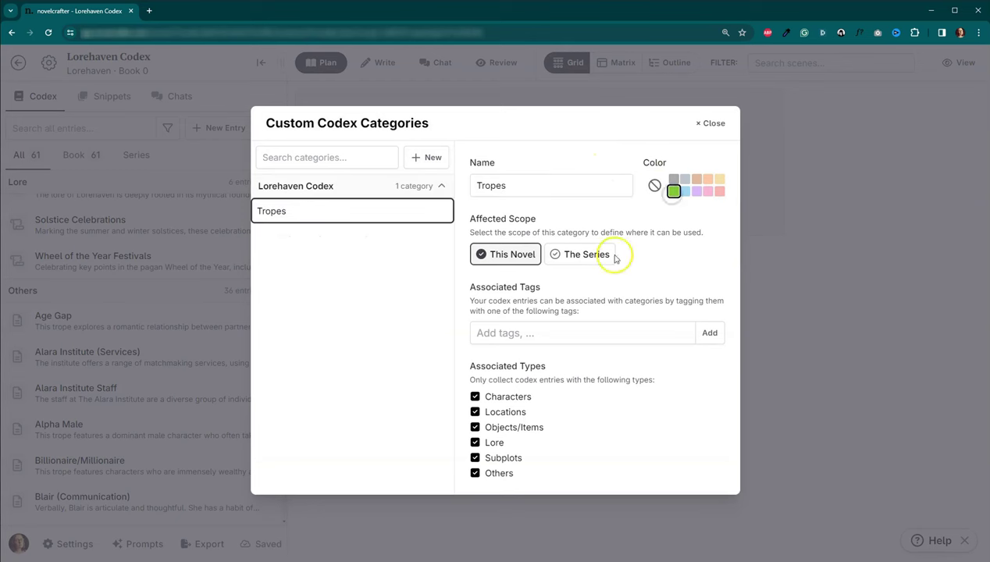
# Enter Trope as the associated tag for the Tropes category and close the custom category settings.
pyautogui.click(517, 333)
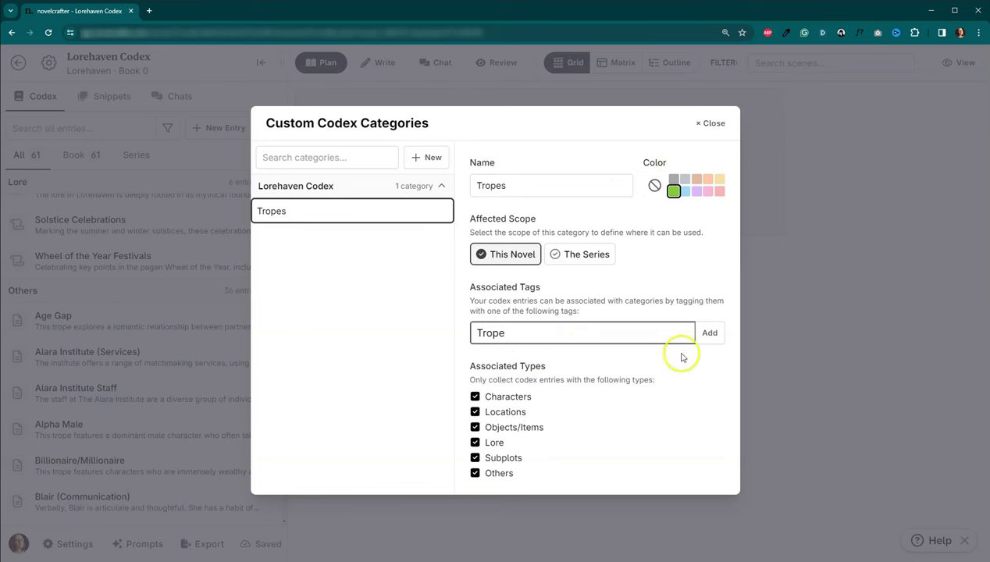
pyautogui.click(709, 333)
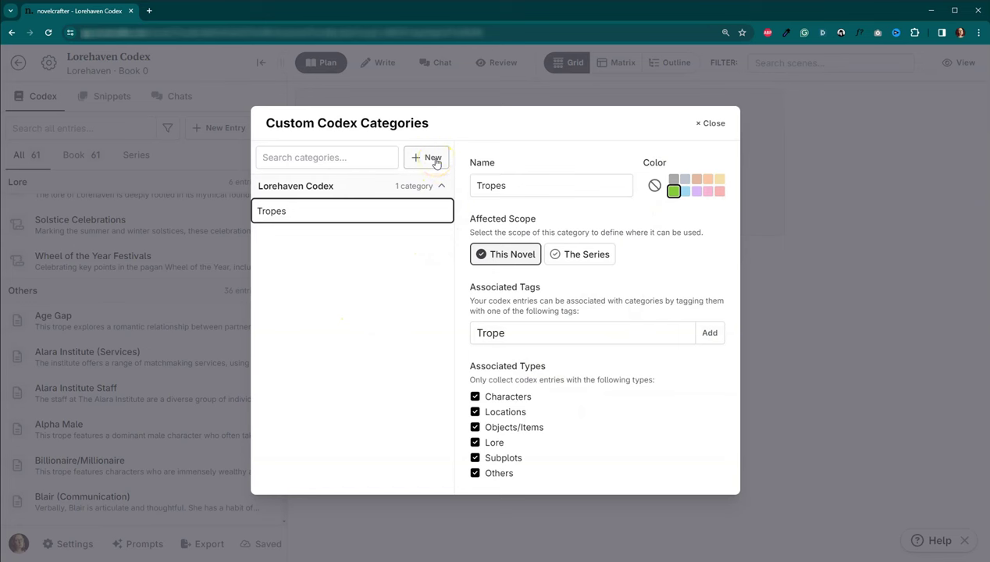
pyautogui.click(711, 123)
# View Blair's Communication, Emotion, Monologue and Physical entries in the Others group of the codex.
pyautogui.scroll(-5, 213, 388)
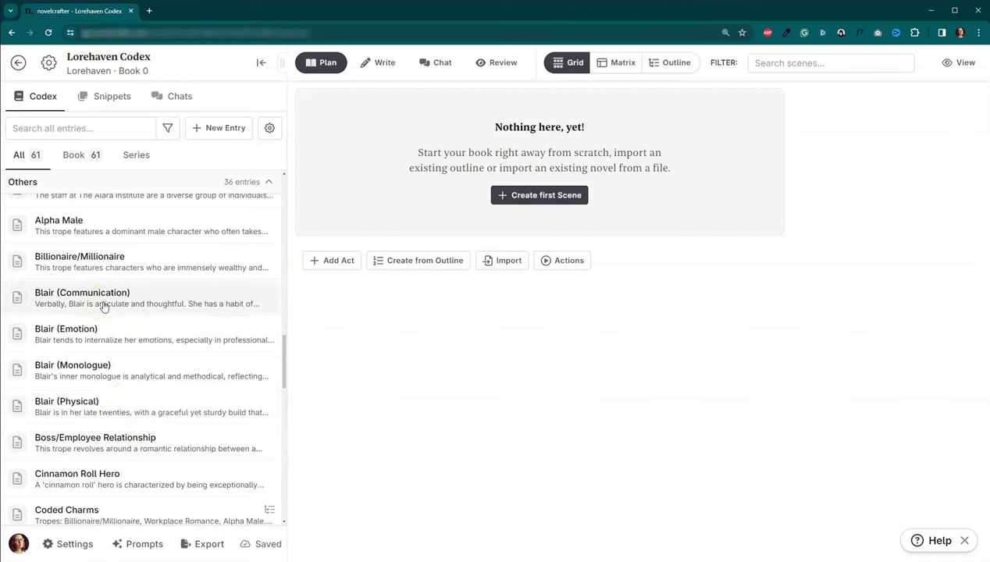
pyautogui.click(104, 306)
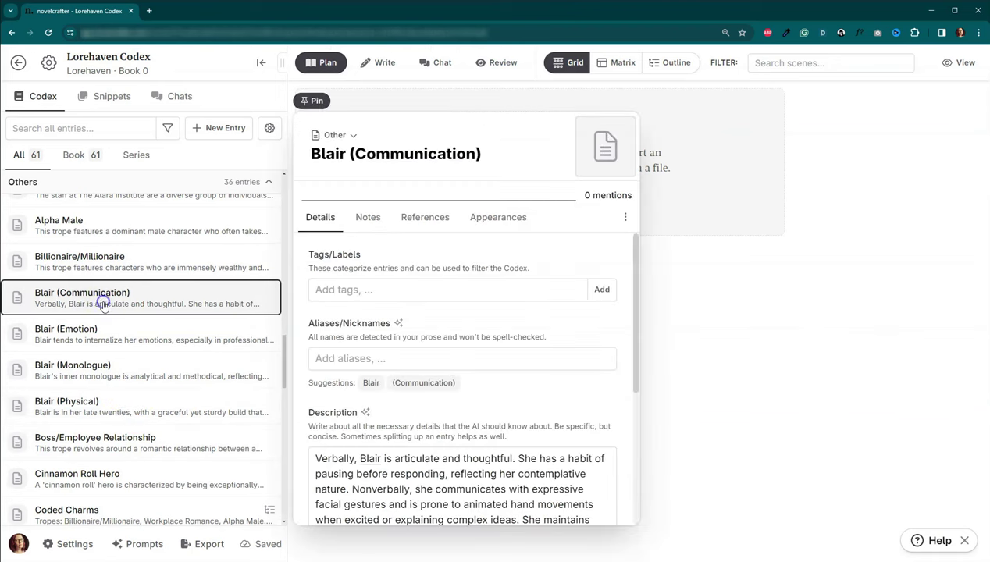
pyautogui.click(92, 337)
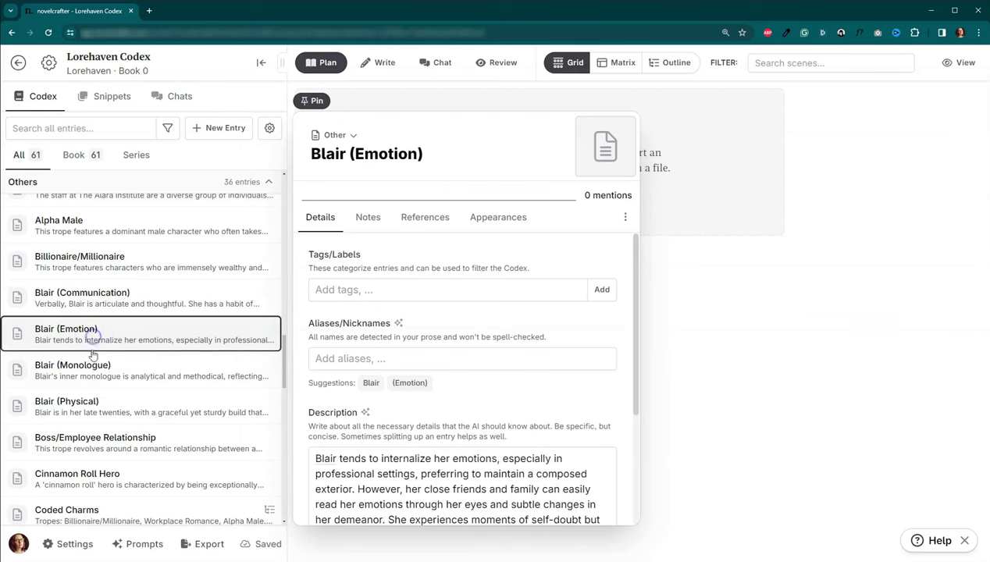
pyautogui.click(91, 375)
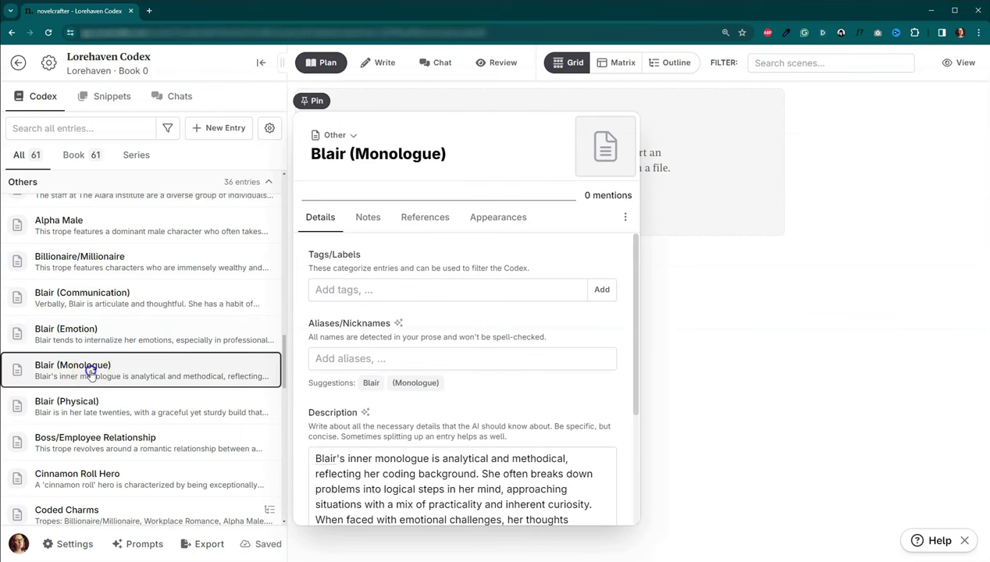
pyautogui.click(92, 410)
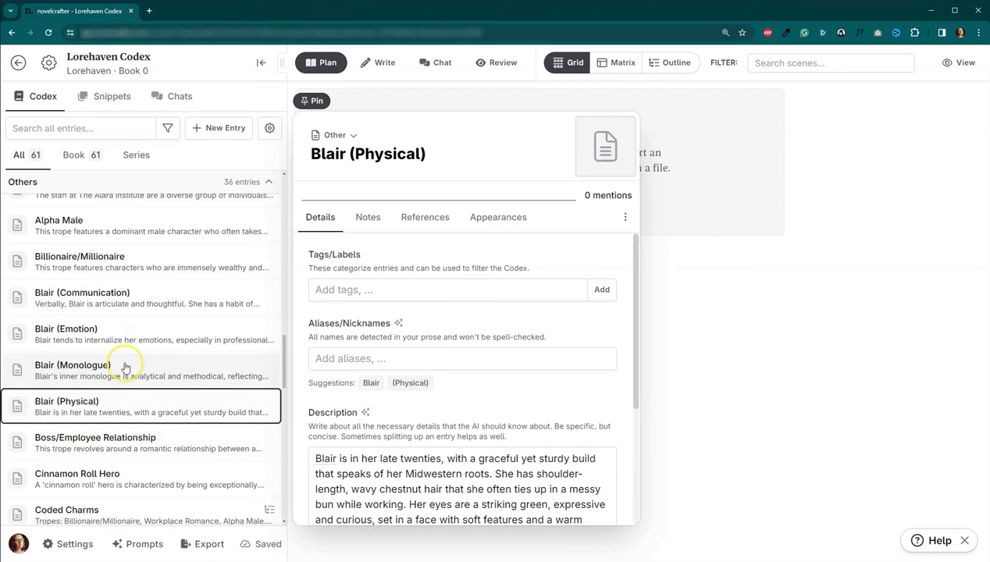
# Open the protagonist Blair's main entry in the Characters group of the codex.
pyautogui.scroll(15, 155, 316)
pyautogui.scroll(3, 154, 318)
pyautogui.click(100, 290)
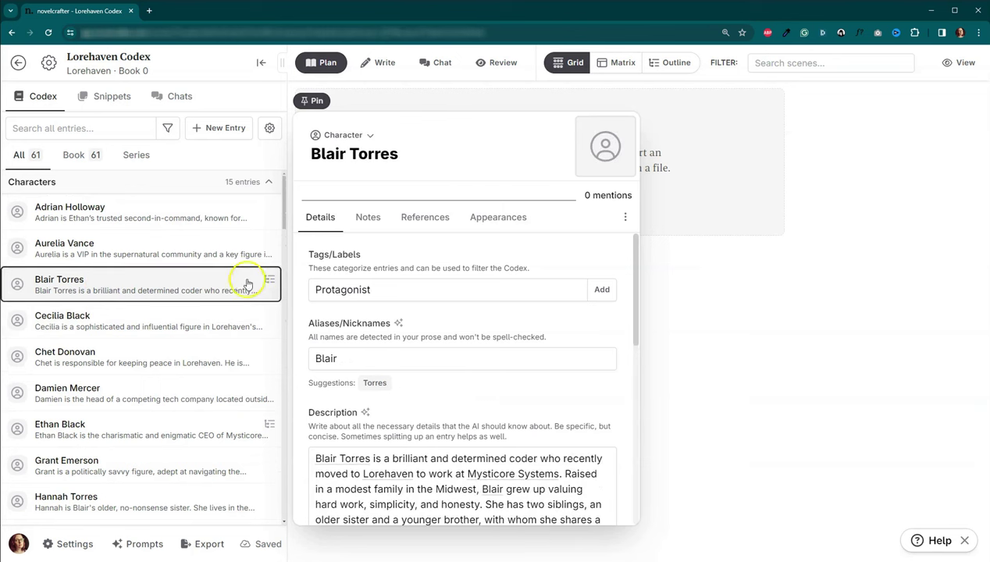
# View the nested references in protagonist Blair's entry and browse the Ethan, trope and race entries in the codex's Others group.
pyautogui.click(422, 217)
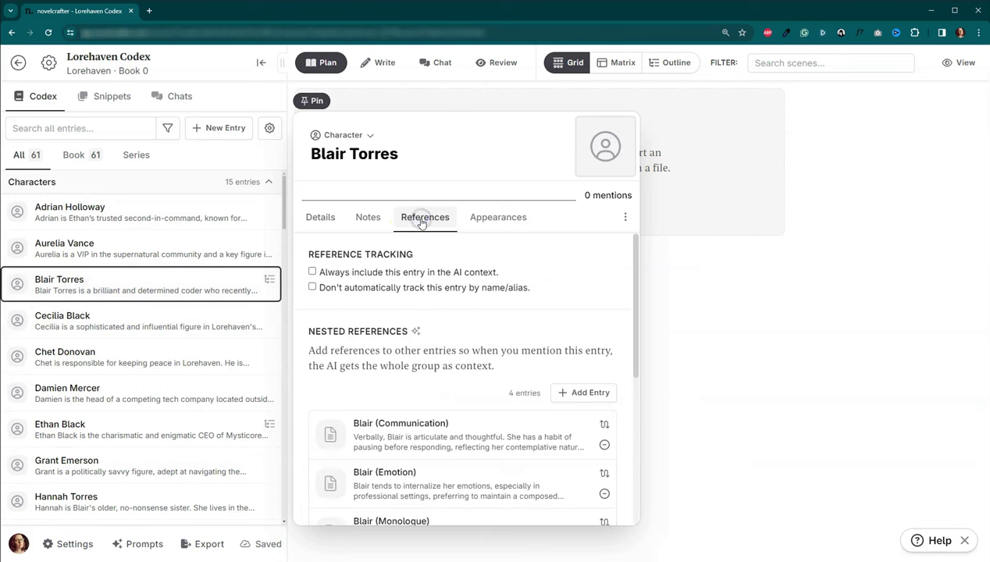
pyautogui.scroll(-3, 446, 351)
pyautogui.scroll(-2, 446, 427)
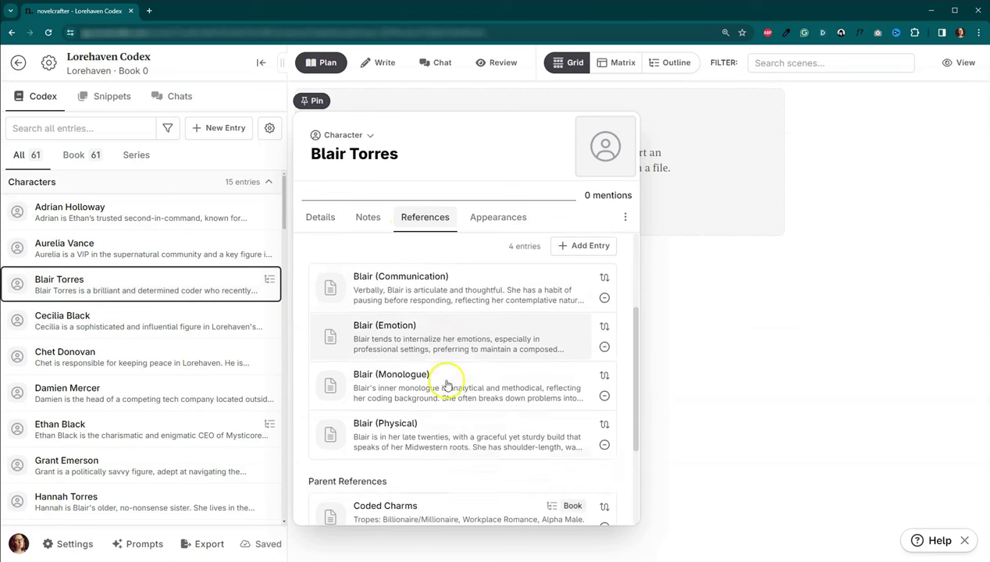
pyautogui.scroll(-20, 206, 374)
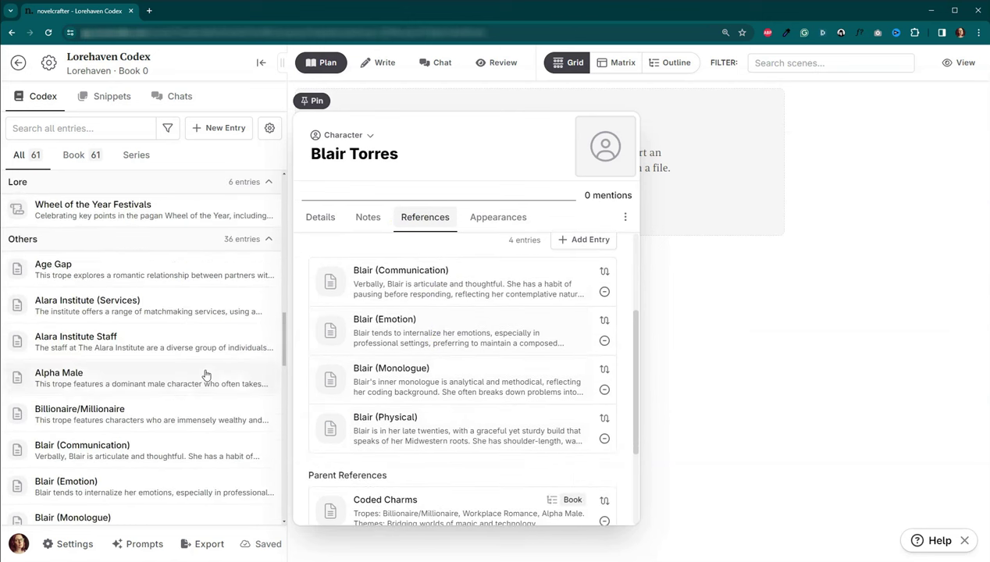
pyautogui.scroll(-1, 206, 376)
pyautogui.scroll(-3, 206, 375)
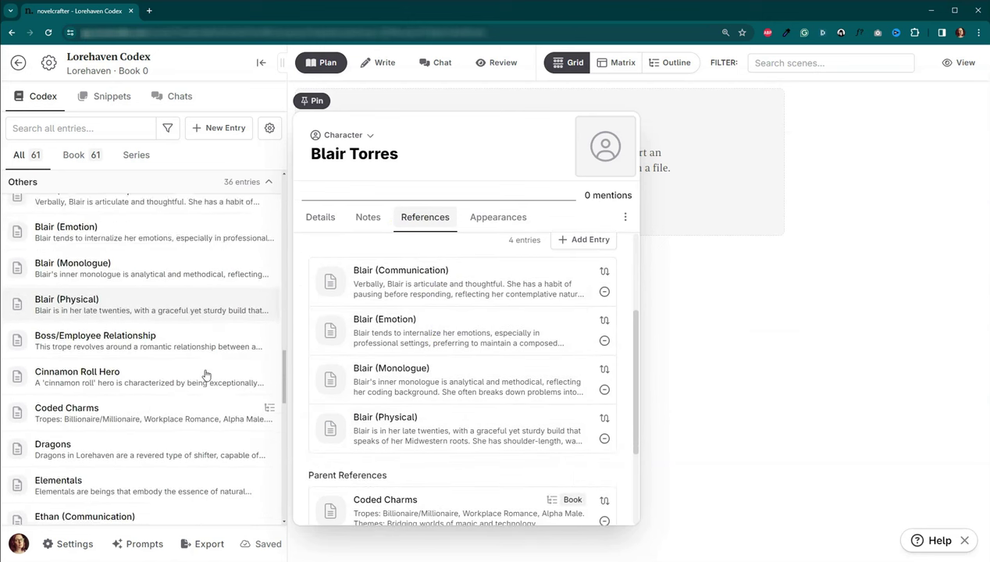
pyautogui.scroll(-3, 205, 375)
pyautogui.scroll(-1, 206, 376)
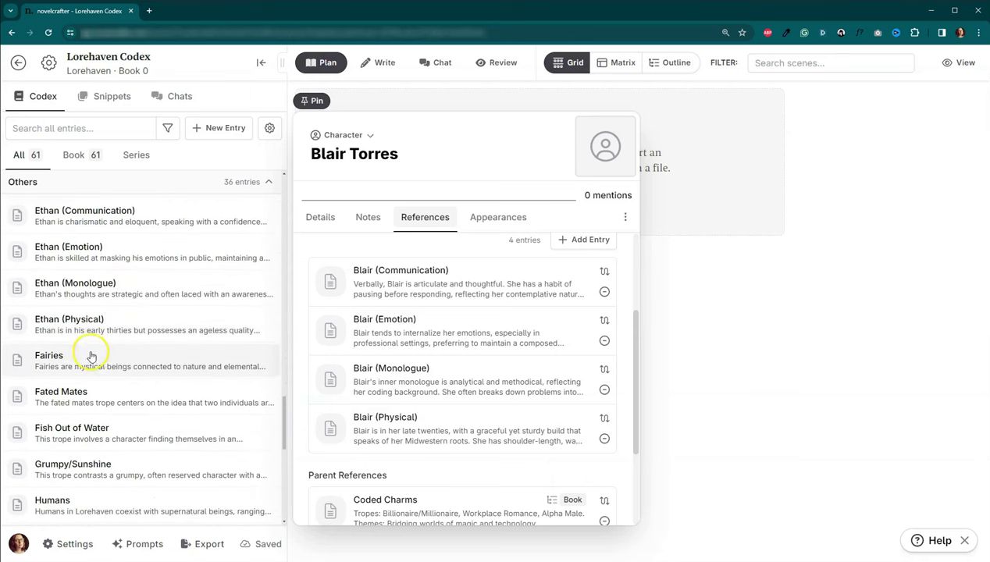
pyautogui.click(66, 374)
# Create a custom codex category named Races, scoped to the series, with a blue color.
pyautogui.click(268, 128)
pyautogui.click(416, 162)
pyautogui.write('Races')
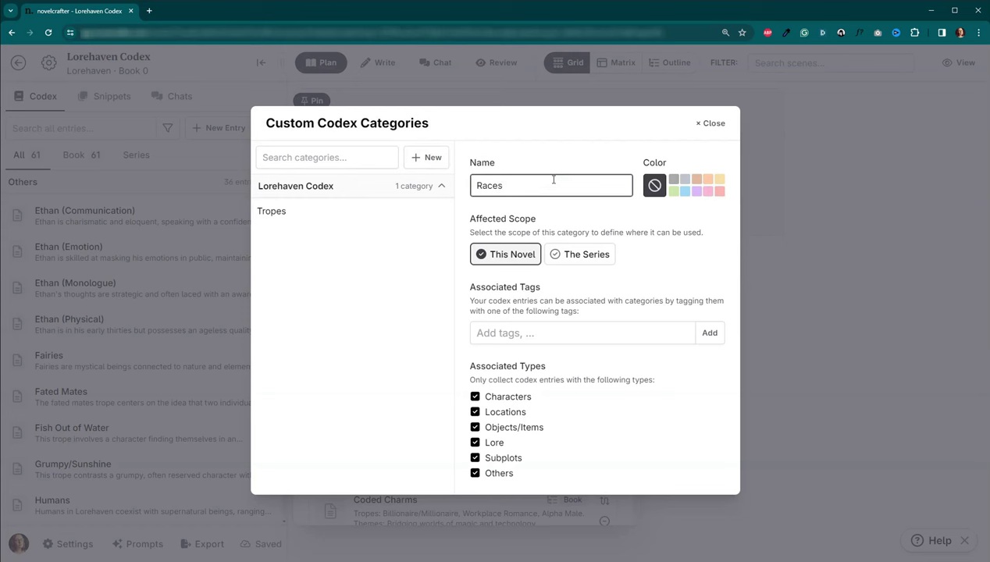
pyautogui.click(615, 208)
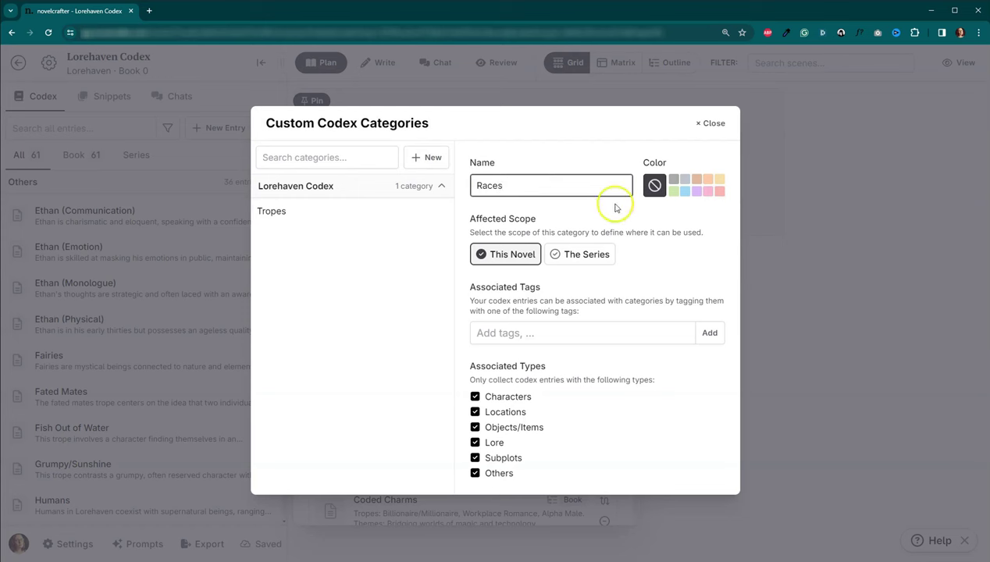
pyautogui.click(581, 258)
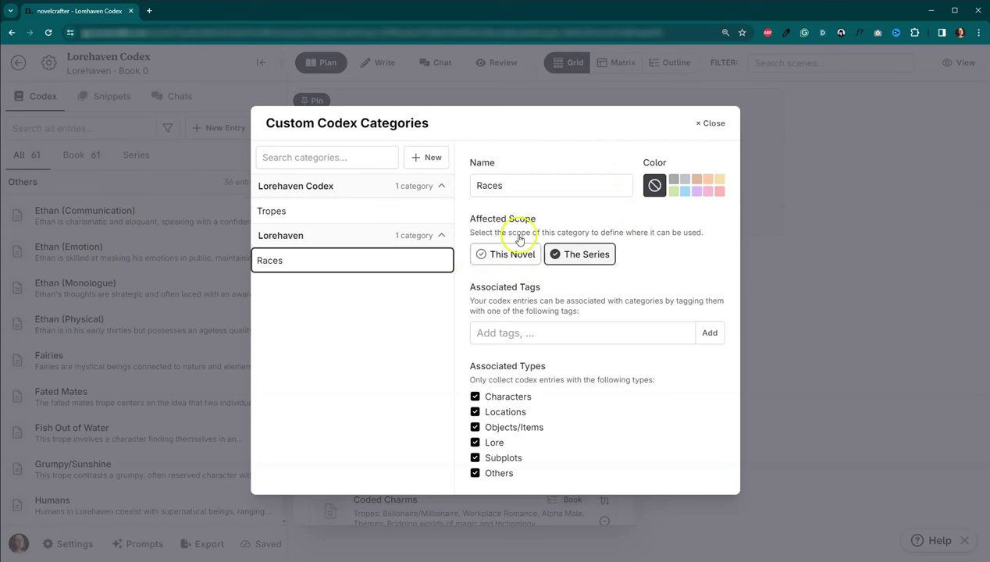
pyautogui.click(686, 193)
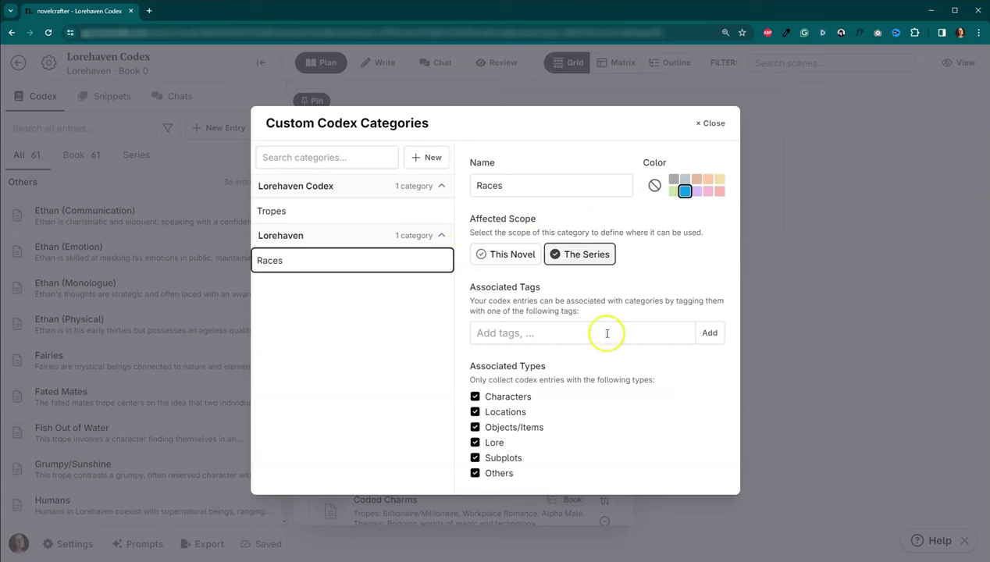
# Enter Race as the associated tag for the Races category.
pyautogui.click(573, 331)
pyautogui.write('Race')
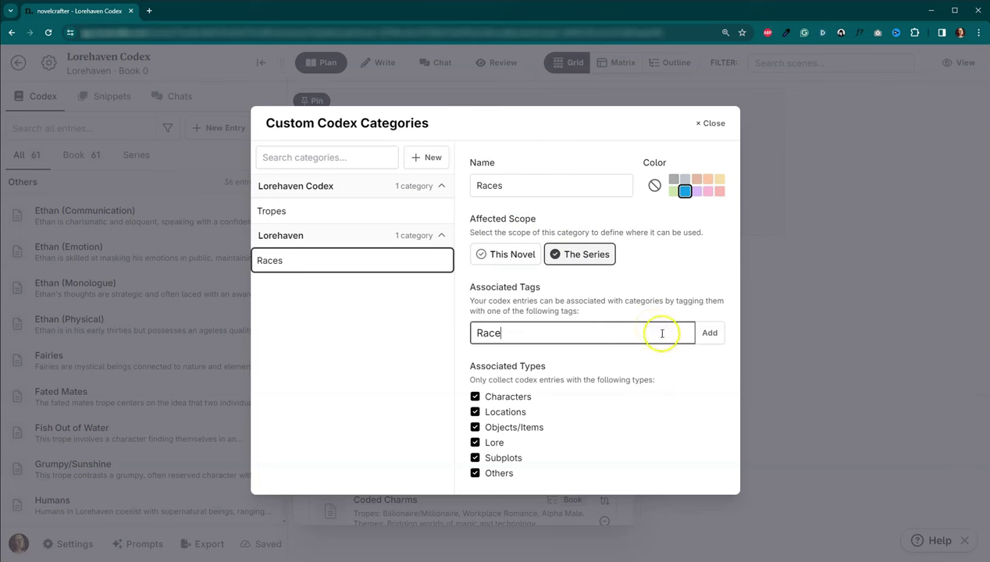
pyautogui.click(708, 333)
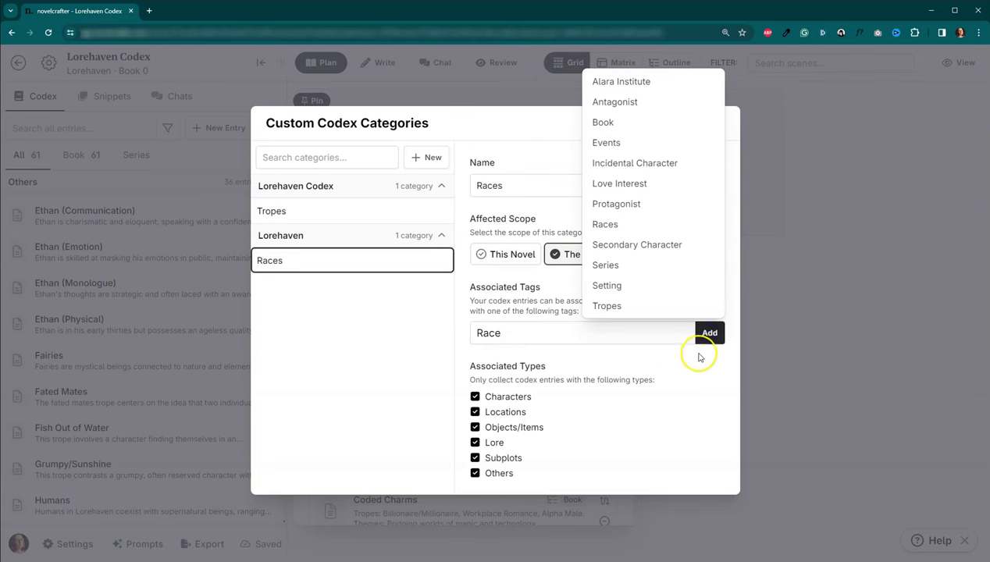
pyautogui.click(698, 364)
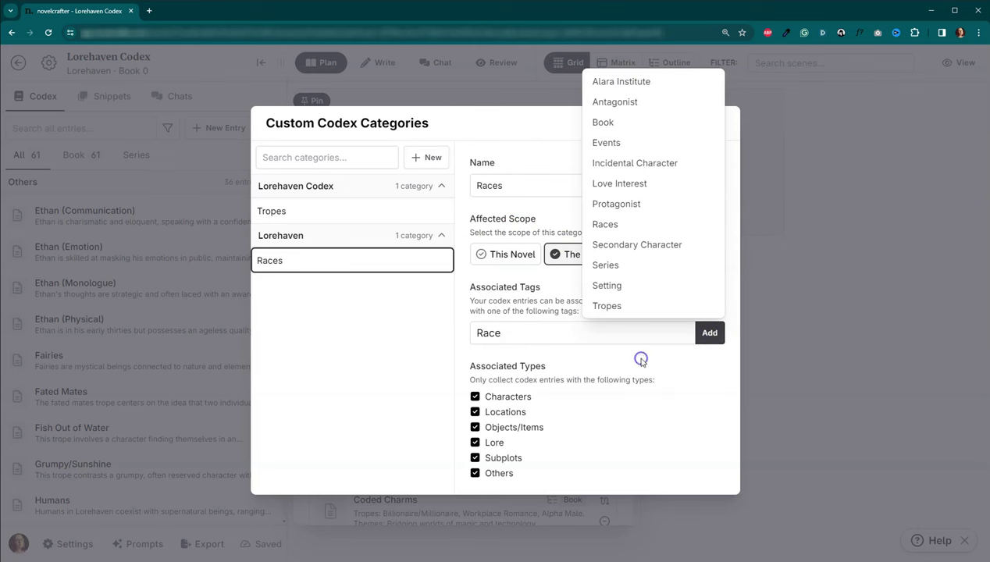
pyautogui.click(506, 328)
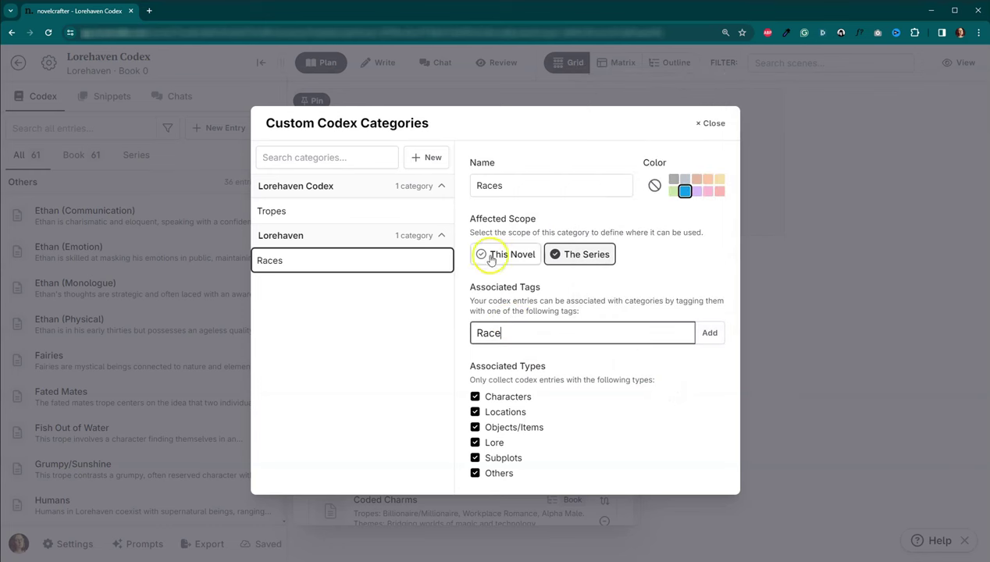
# Change the Tropes category's scope to The Series and close the custom category settings.
pyautogui.click(320, 209)
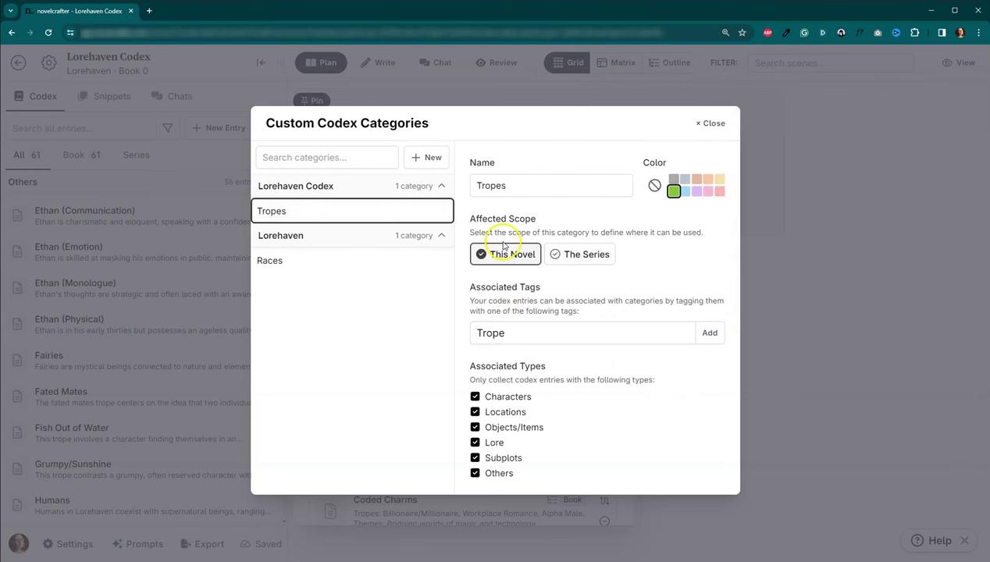
pyautogui.click(597, 250)
pyautogui.press('Escape')
# Open the details of the Fairies entry in the Others group and tag it Races.
pyautogui.scroll(1, 217, 353)
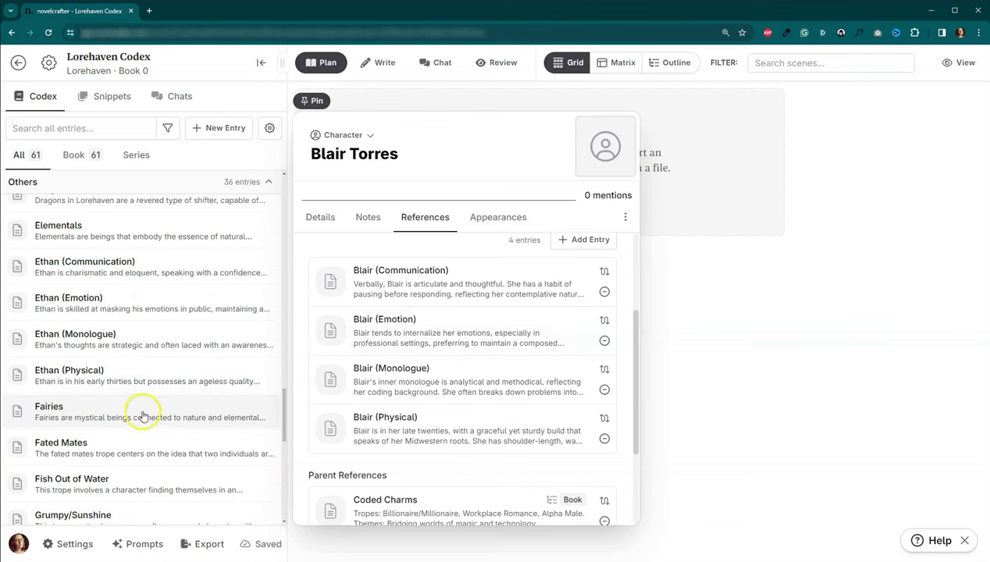
pyautogui.click(137, 412)
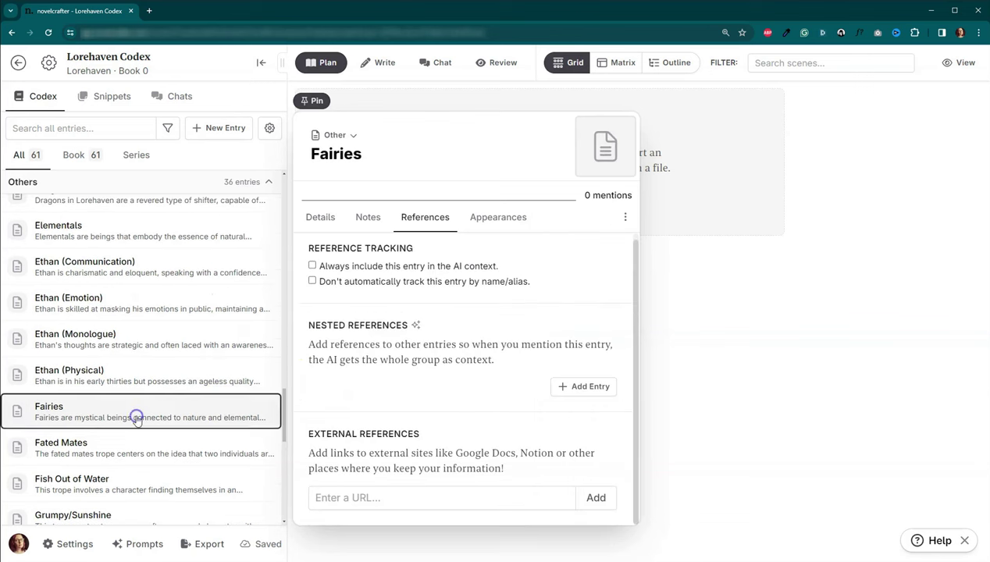
pyautogui.click(320, 217)
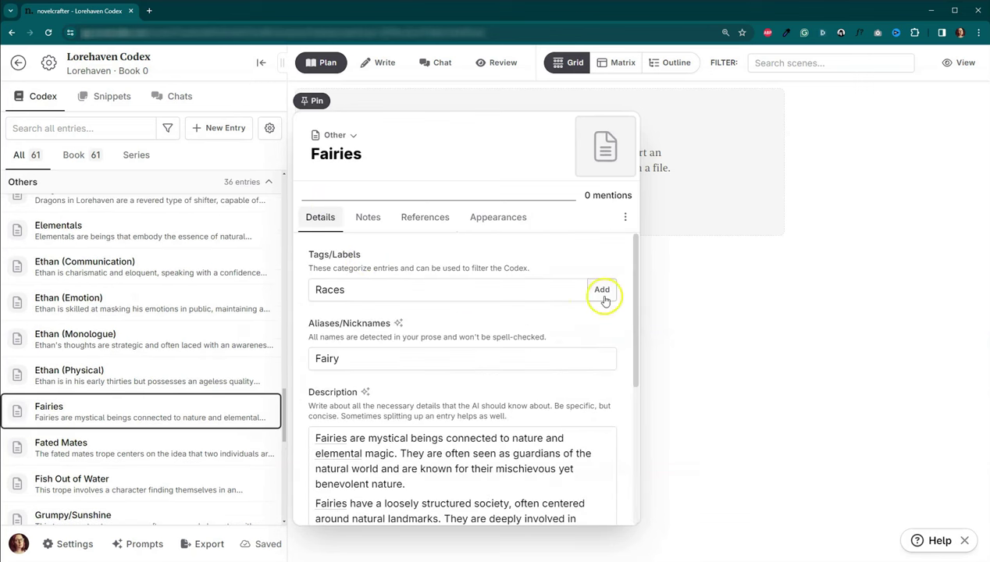
# Check the Races category at the start of the codex and look over the last entries in the Others group.
pyautogui.click(86, 375)
pyautogui.scroll(10, 88, 344)
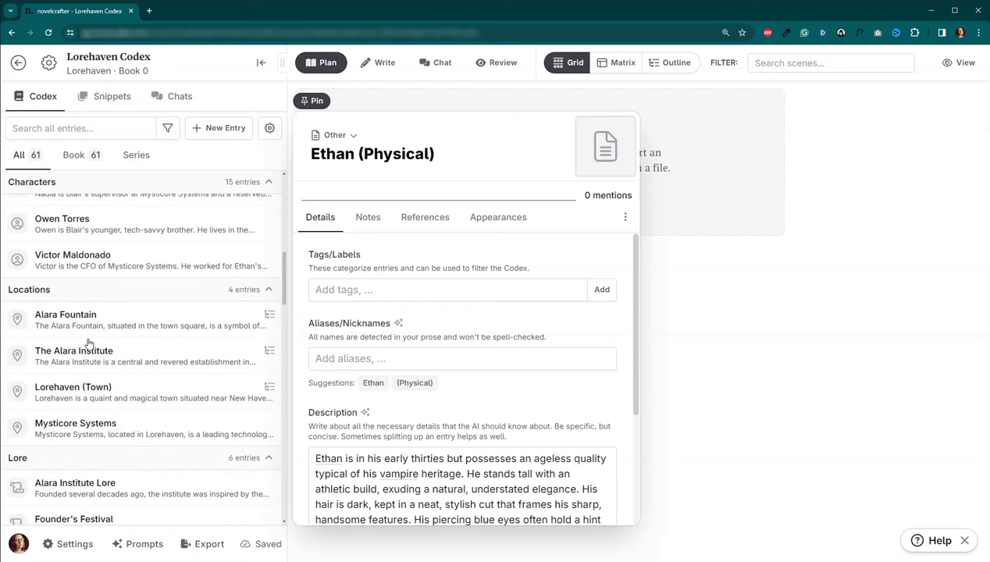
pyautogui.scroll(7, 85, 343)
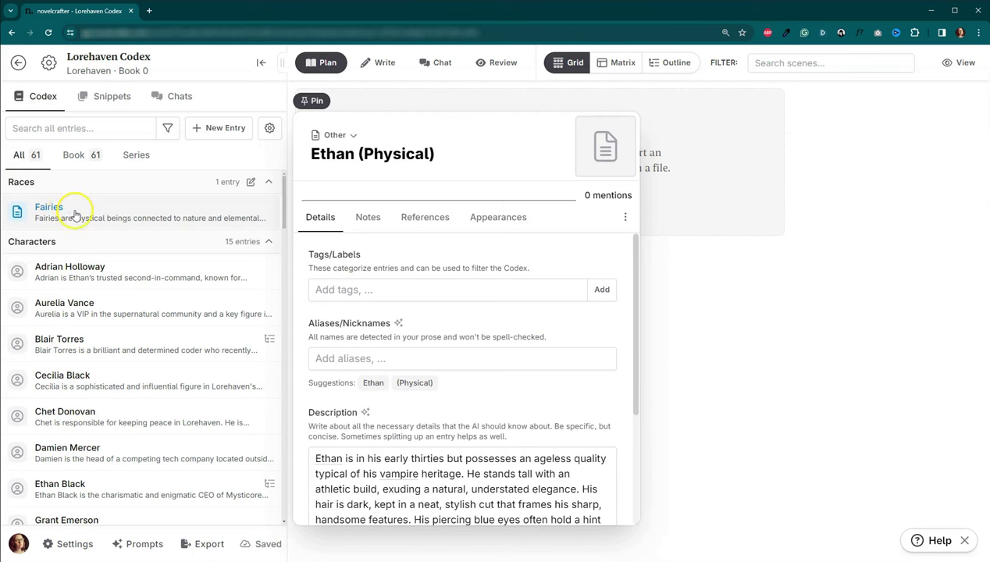
pyautogui.moveTo(281, 224); pyautogui.dragTo(279, 518)
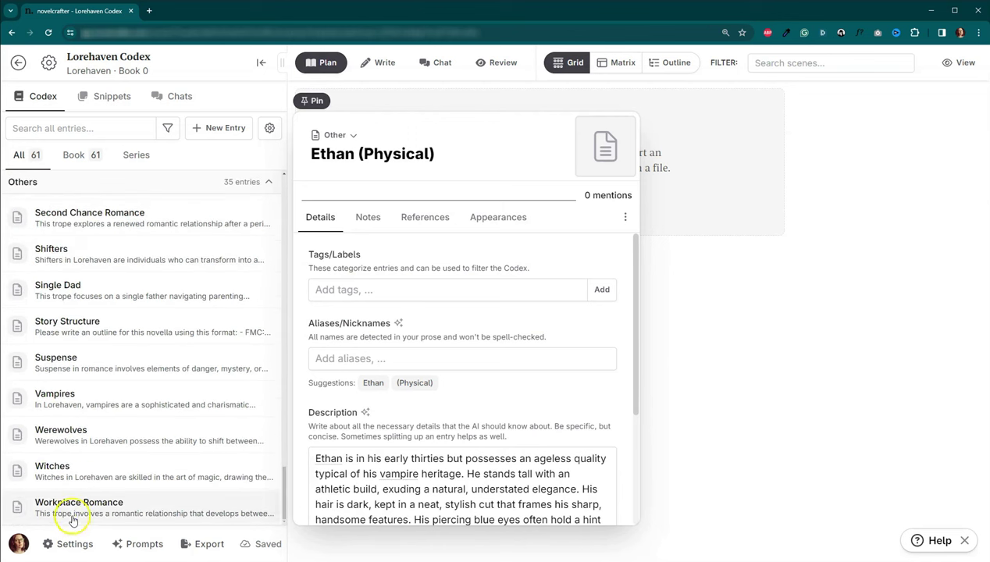